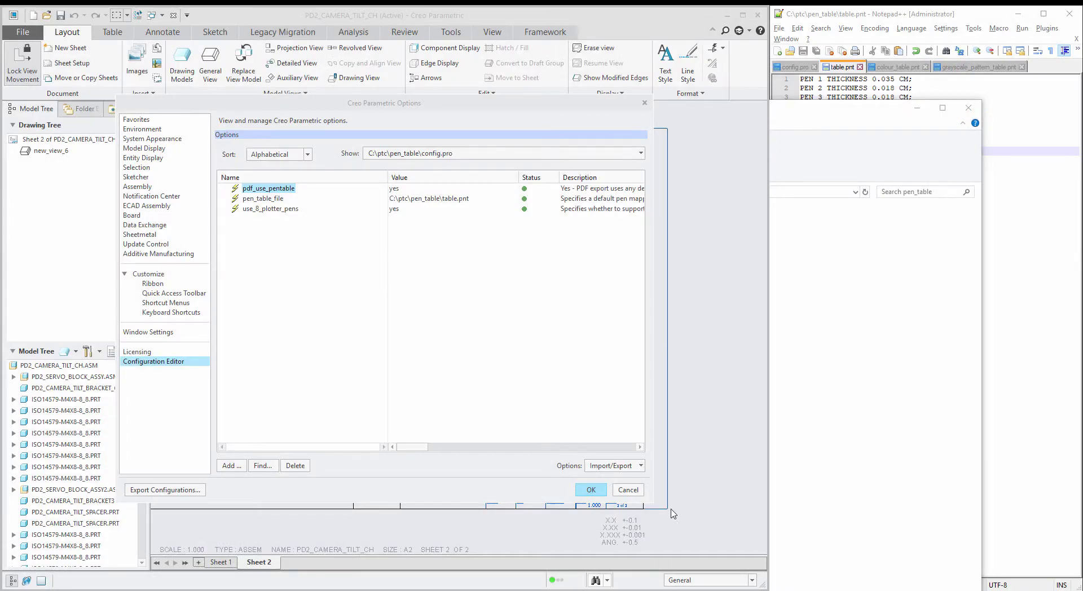
left_click_drag(368, 104, 385, 91)
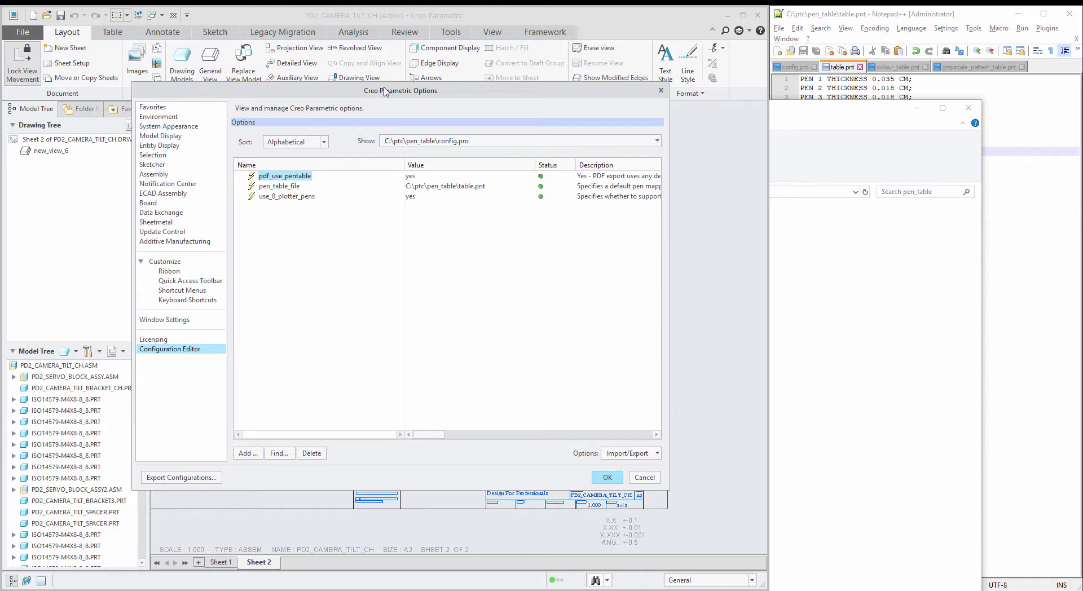
left_click(288, 187)
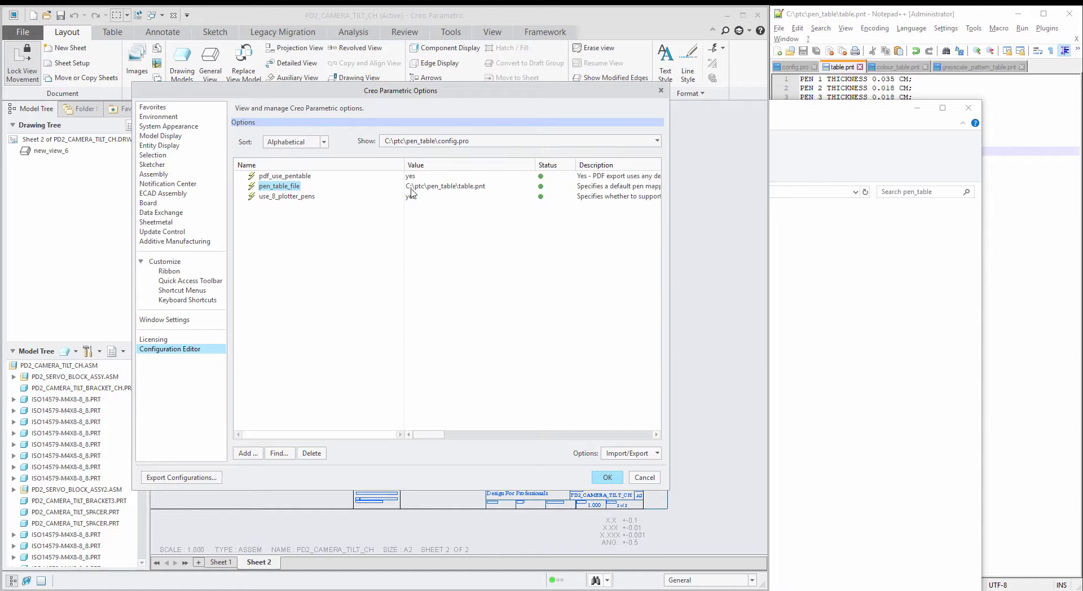
left_click(298, 200)
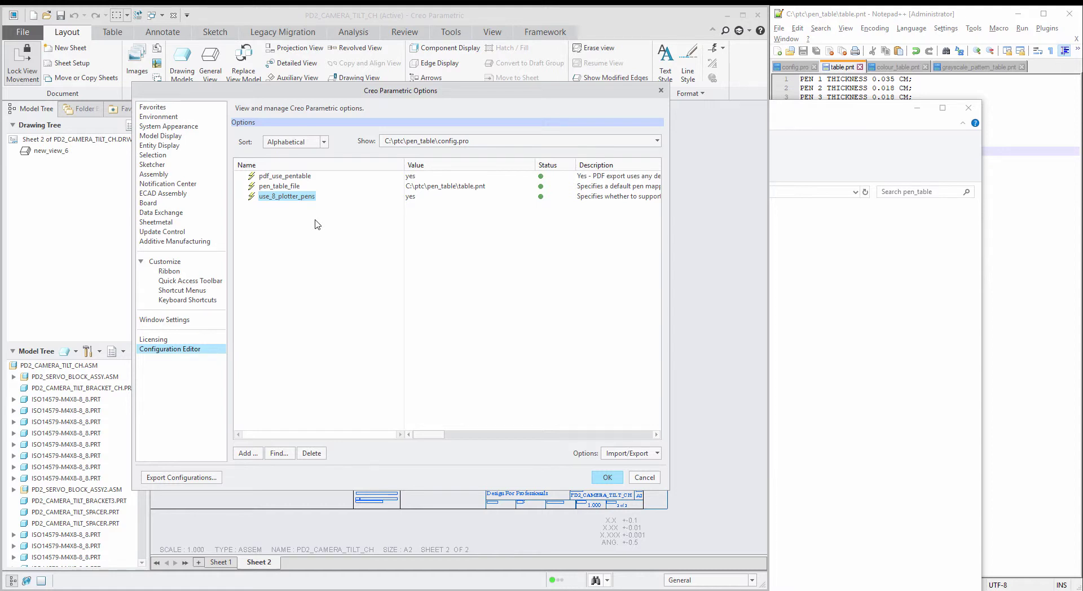
left_click(298, 178)
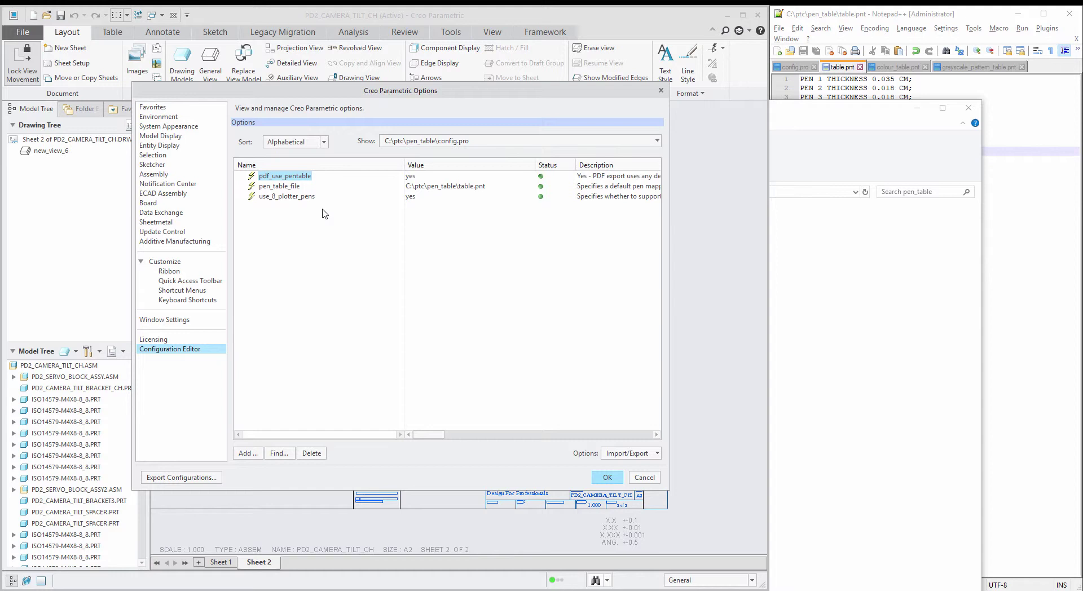
Close Options and preview PD2_CAMERA_TILT_CH sheet 2 with table.pnt pen thicknesses.
left_click(605, 478)
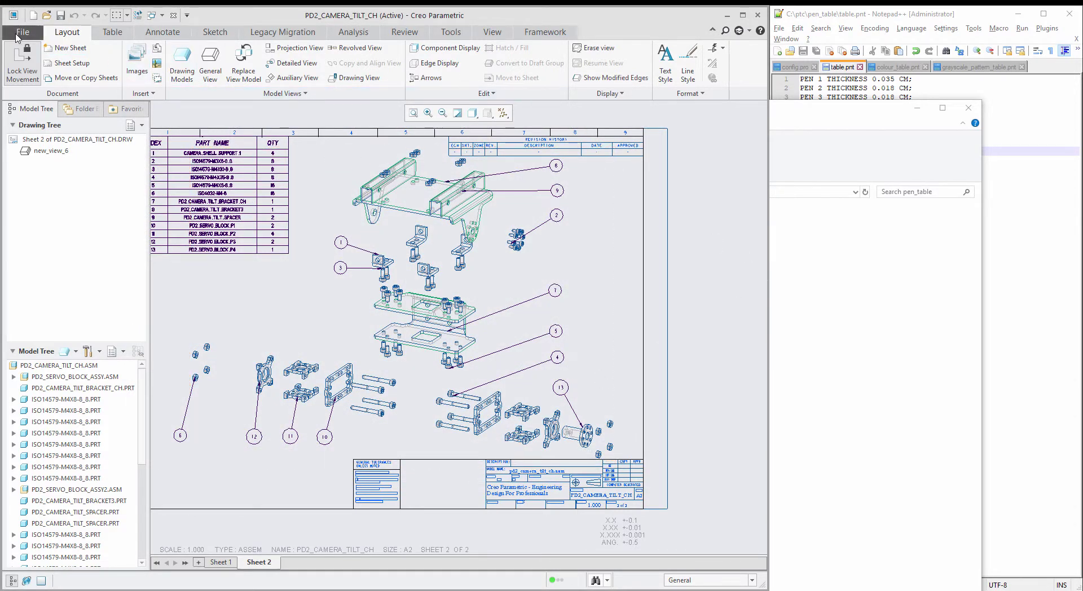
left_click(897, 21)
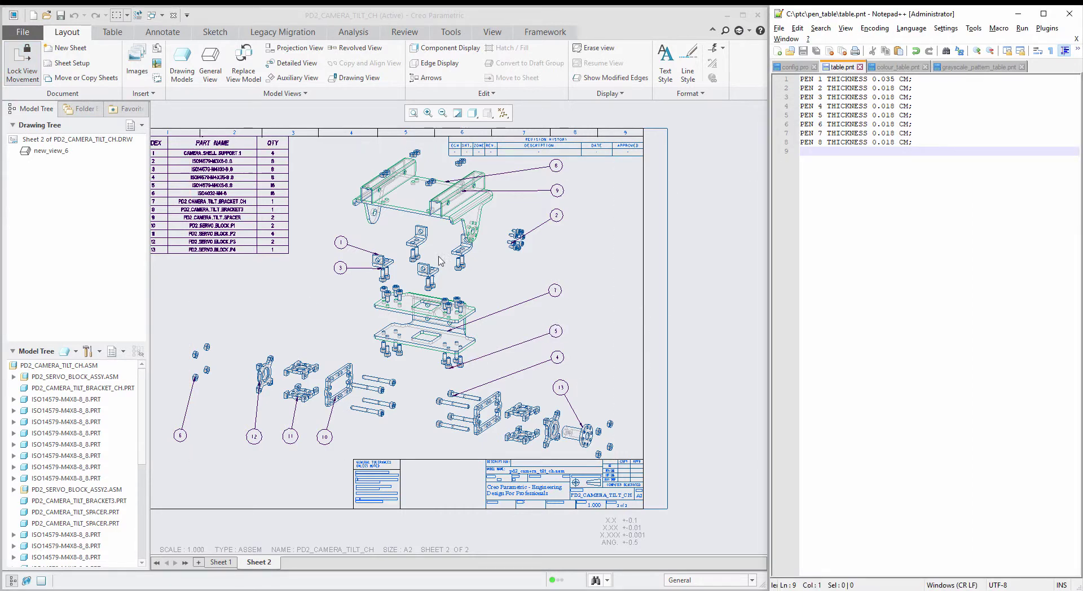
left_click(22, 32)
mouse_move(31, 226)
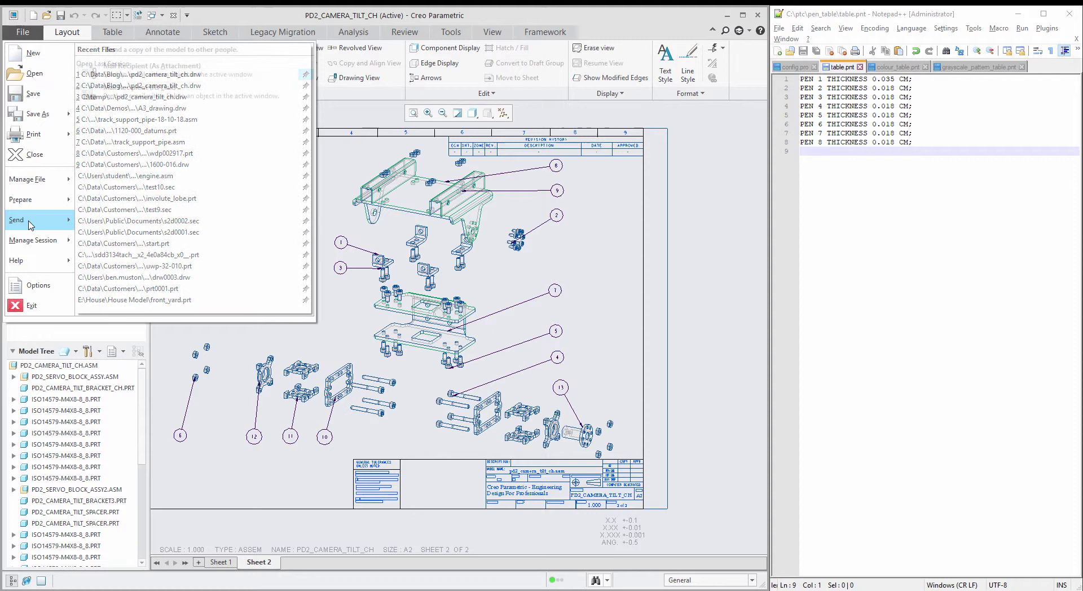
mouse_move(40, 134)
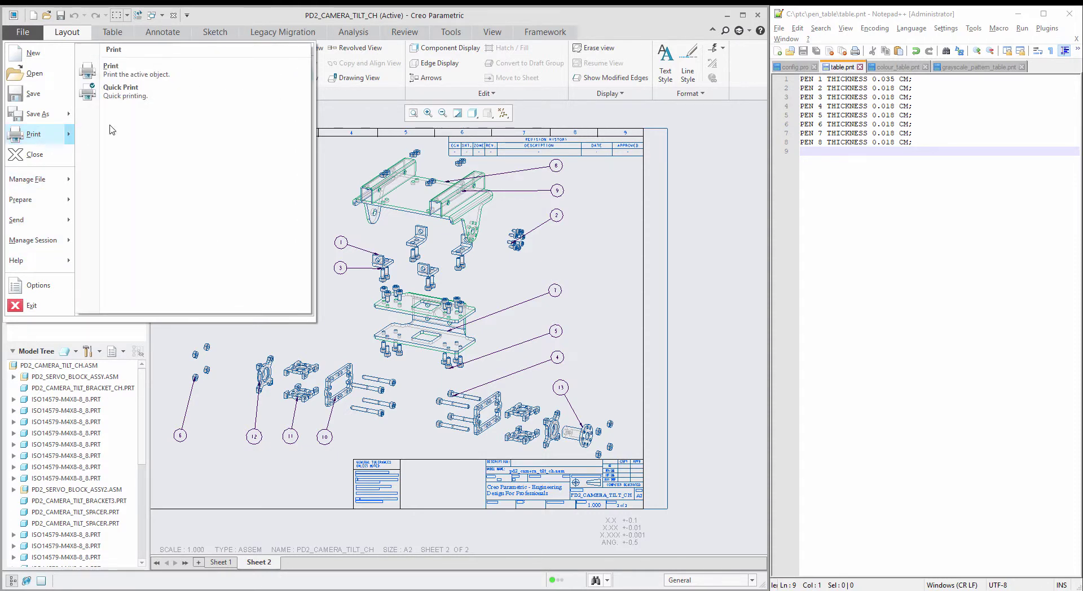
left_click(112, 69)
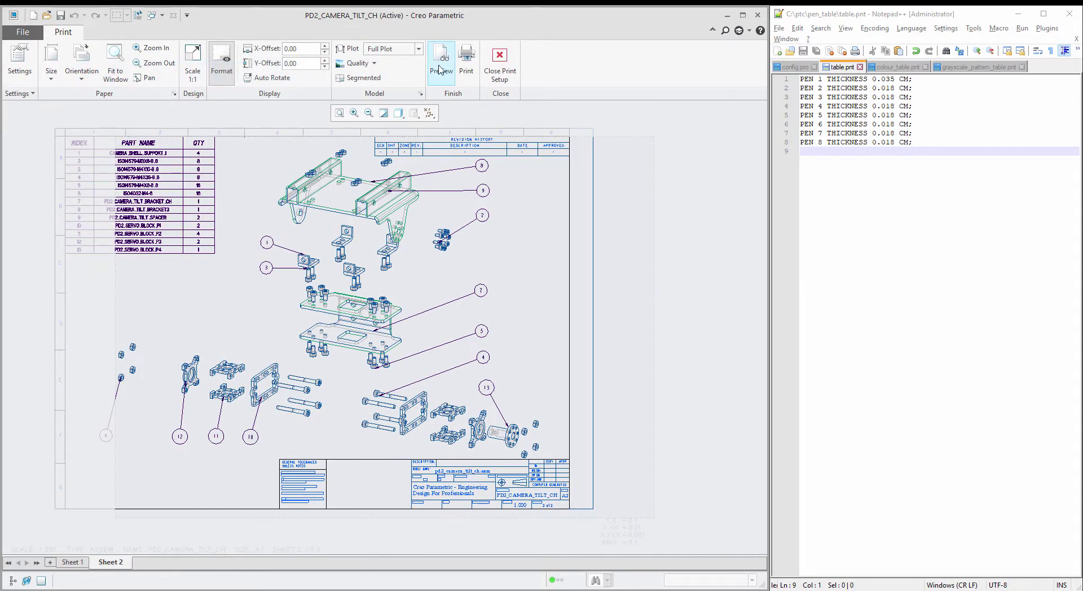
left_click(442, 66)
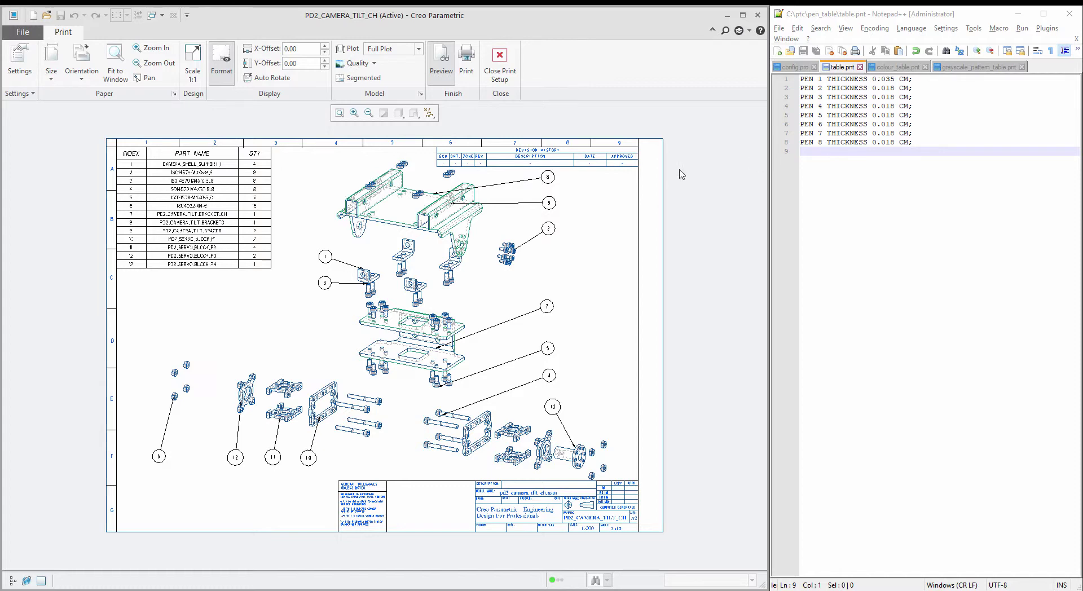
scroll(465, 224, "up", 5)
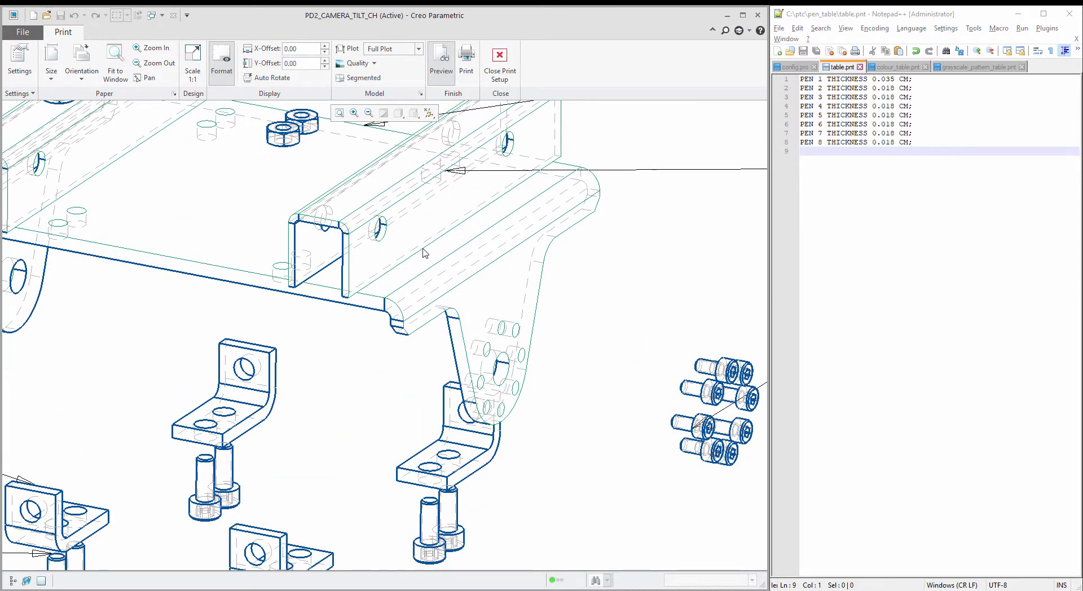
scroll(430, 282, "down", 5)
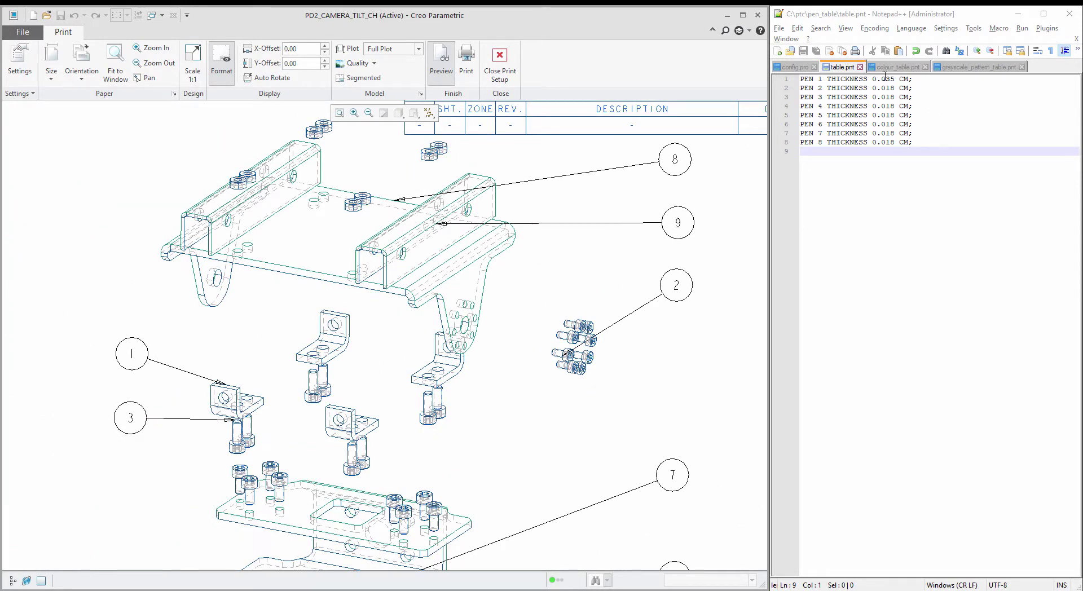
left_click(886, 79)
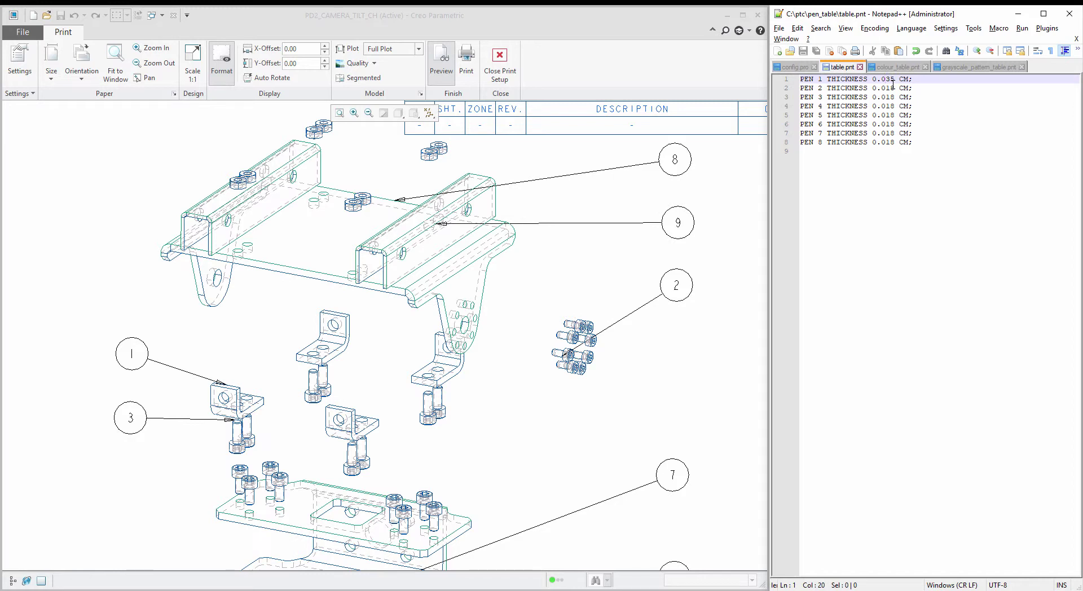
key("Delete")
type("8")
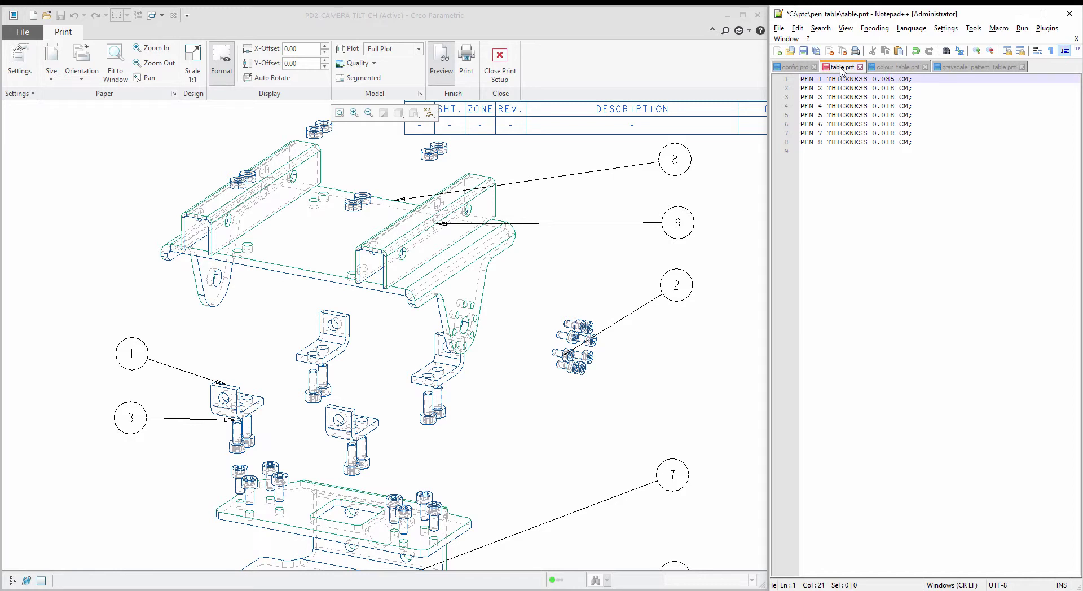
left_click(804, 51)
left_click(441, 63)
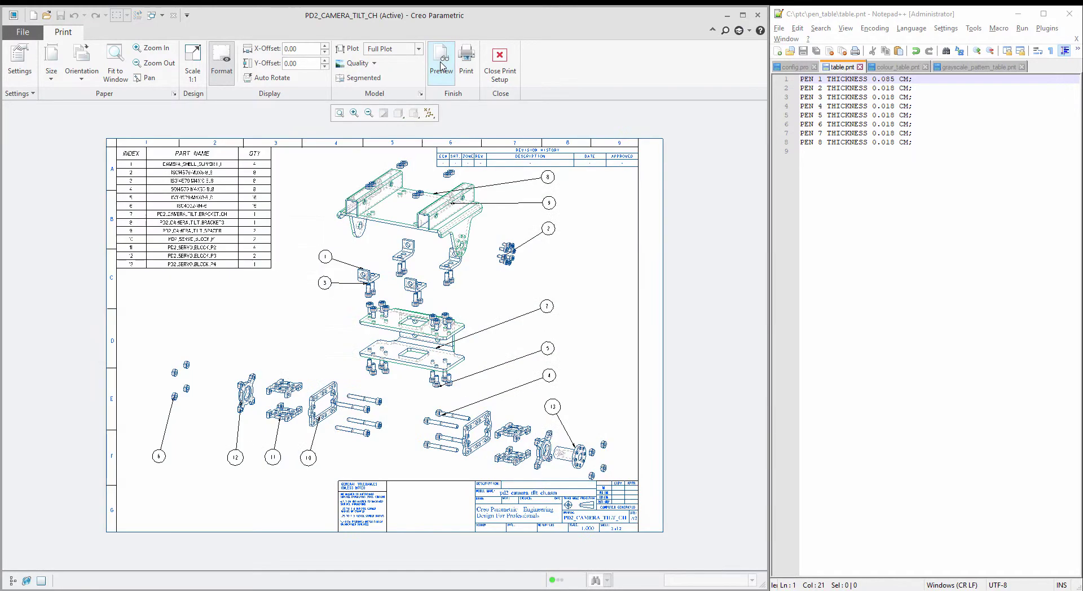
scroll(438, 247, "up", 5)
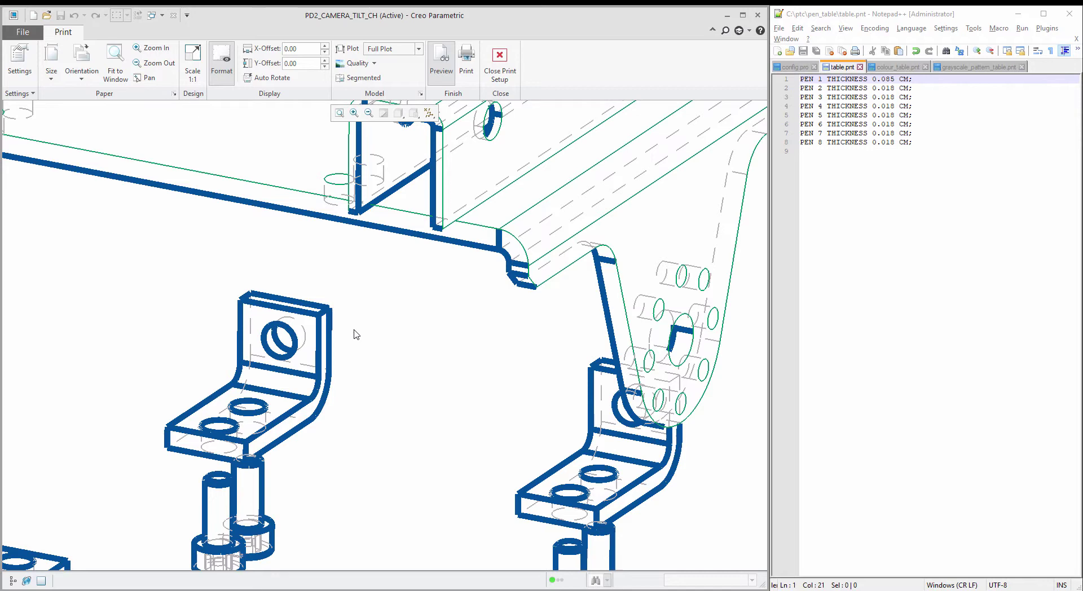
scroll(435, 324, "down", 5)
left_click(893, 79)
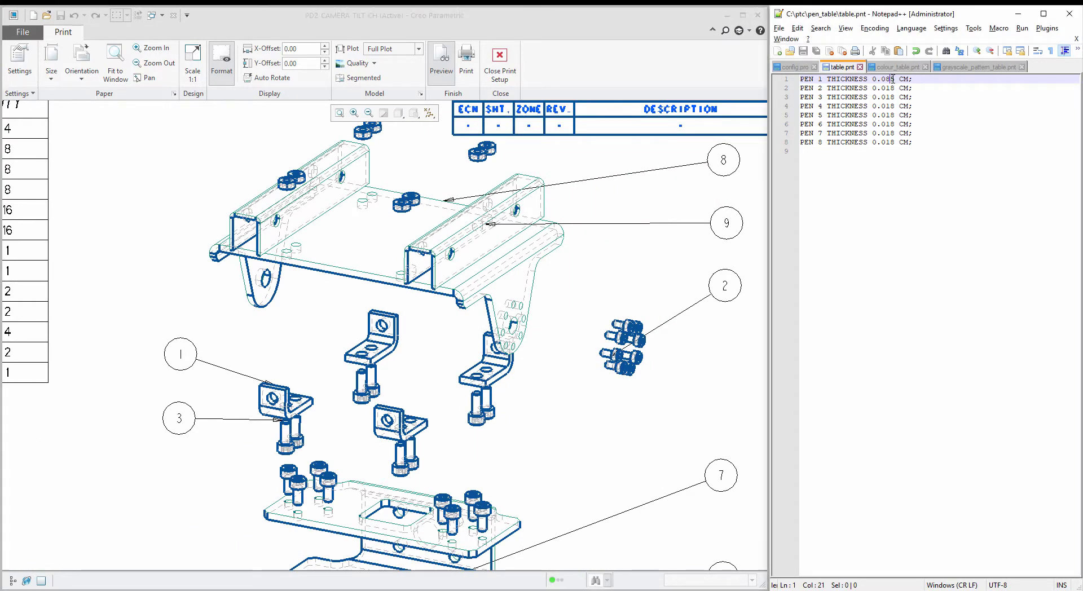
key("BackSpace")
type("35")
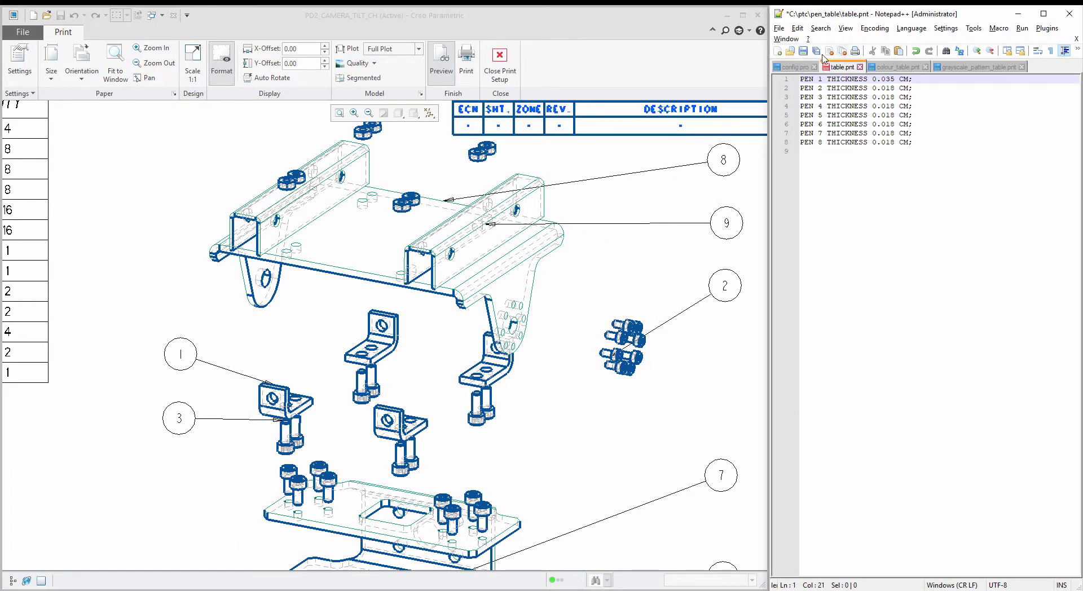
left_click(803, 50)
scroll(502, 279, "down", 2)
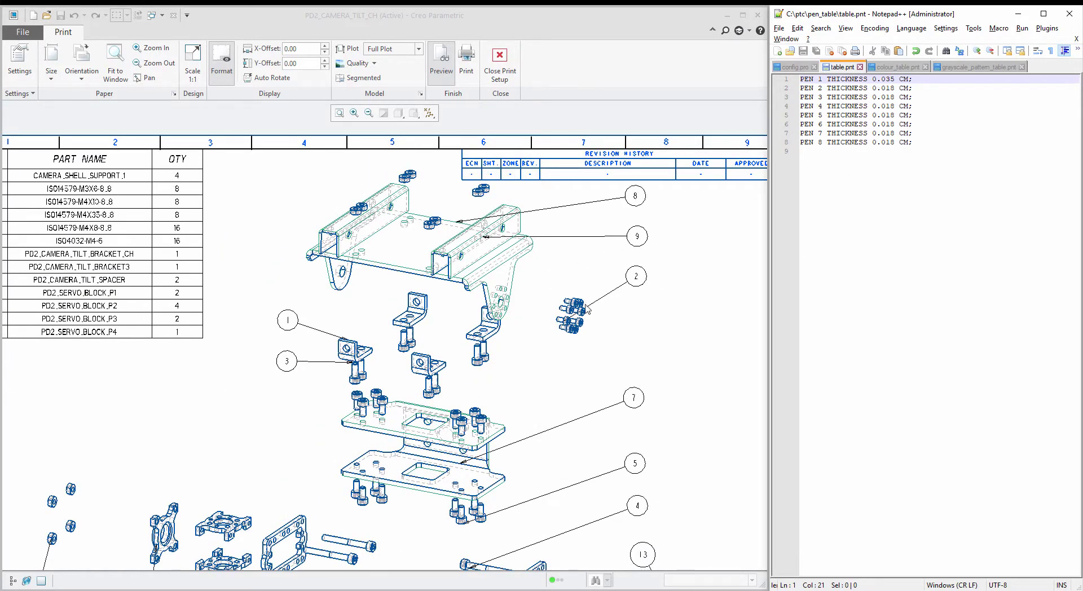
Shift the preview to the parts table and copy the eight grayscale_pattern_table.pnt pen definitions.
left_click(558, 370)
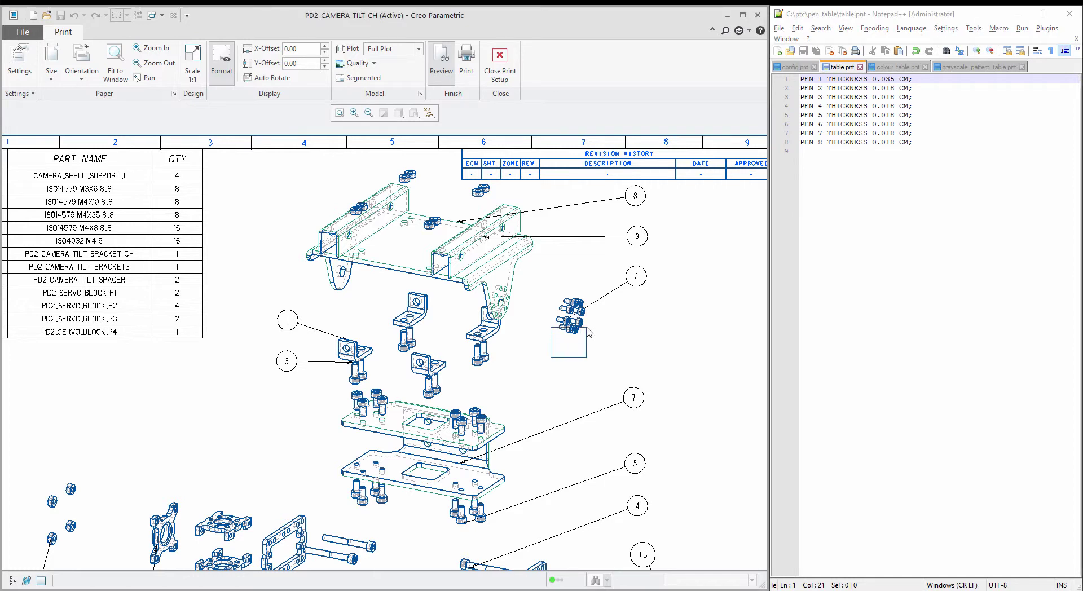
mouse_move(556, 279)
middle_mouse_down()
mouse_move(575, 258)
mouse_move(593, 268)
middle_mouse_up()
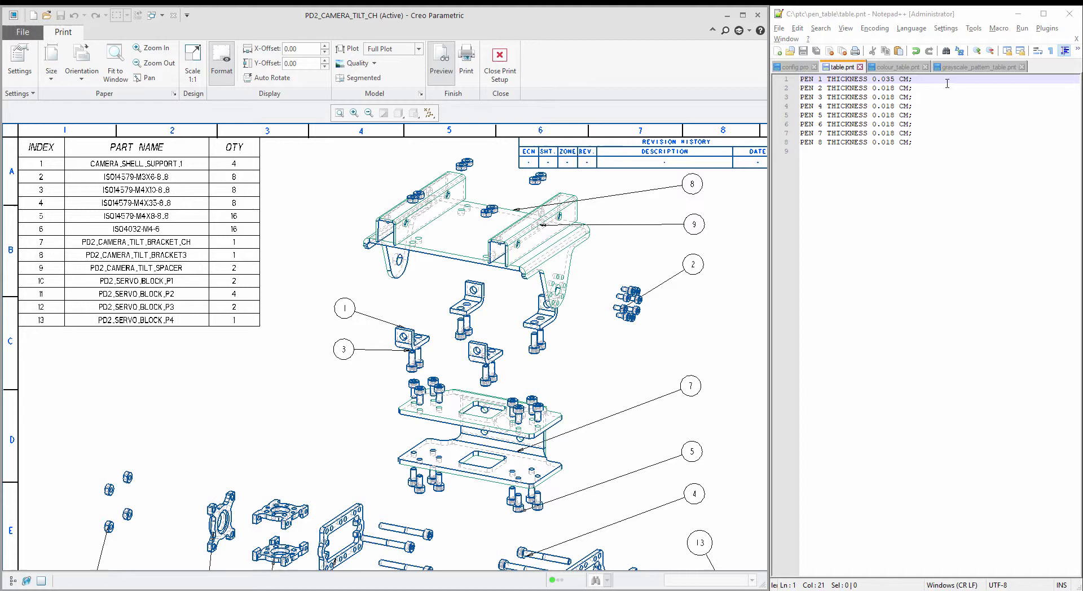
left_click(972, 68)
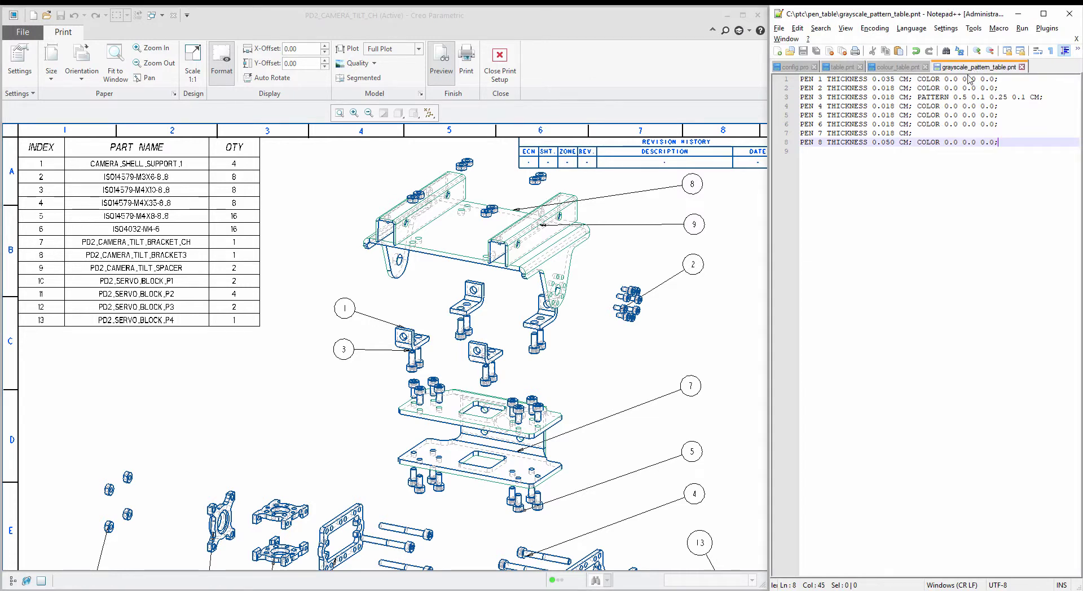
left_click_drag(996, 144, 800, 79)
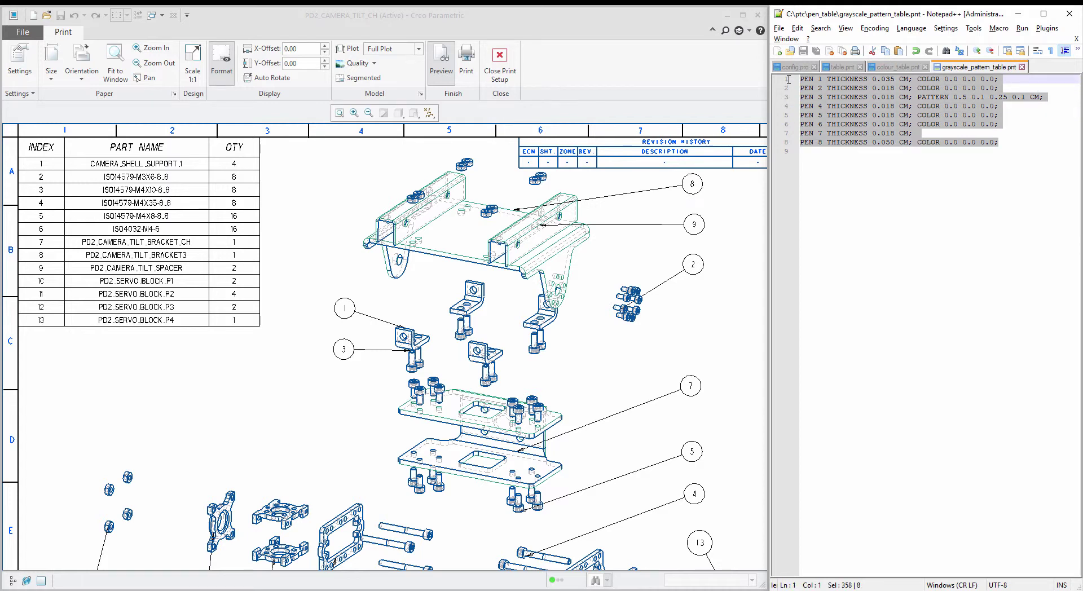
right_click(858, 97)
left_click(875, 110)
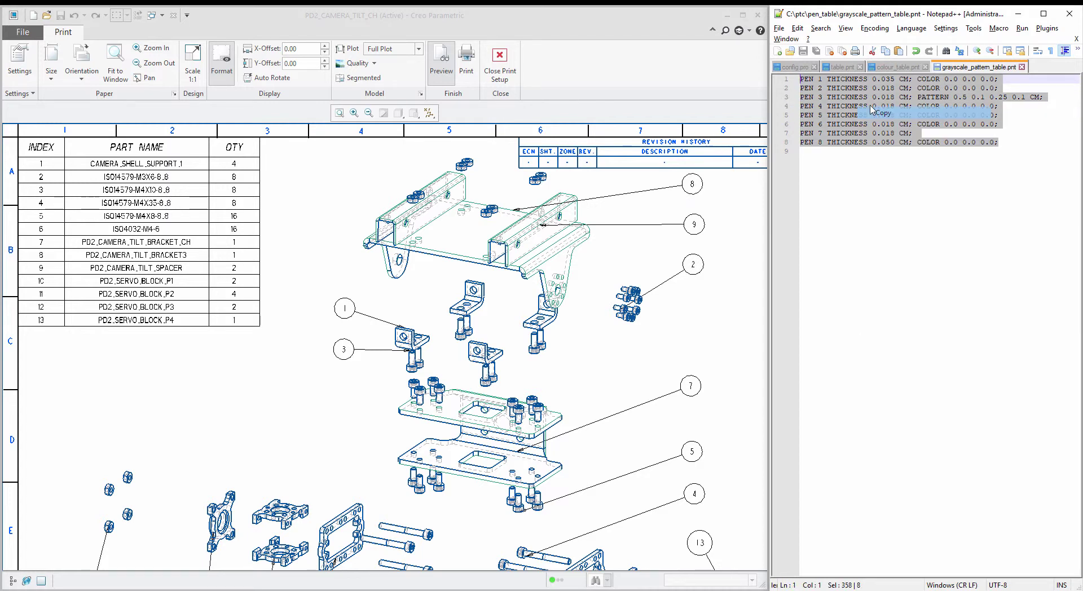
Replace table.pnt's pen lines with the grayscale definitions, save, and refresh Creo's preview in black.
left_click(843, 67)
left_click_drag(919, 150, 787, 81)
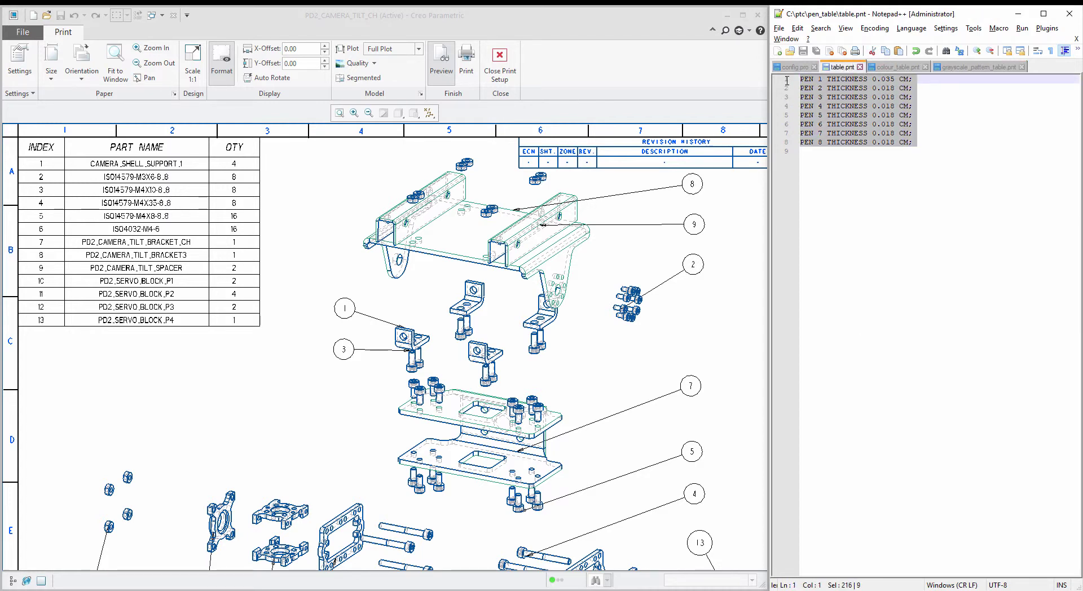
key("ctrl+v")
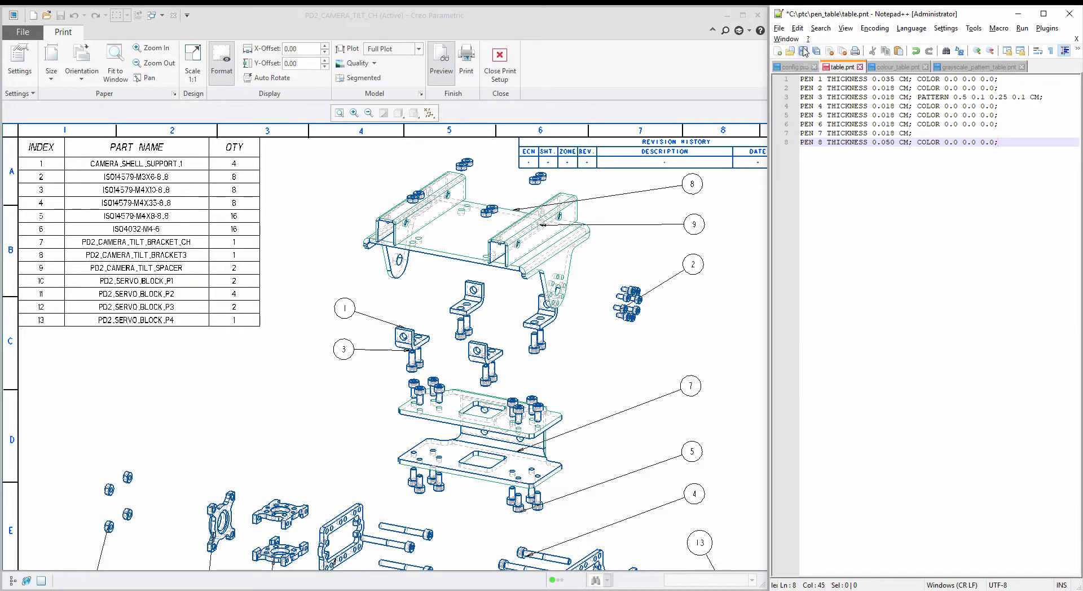
left_click(803, 51)
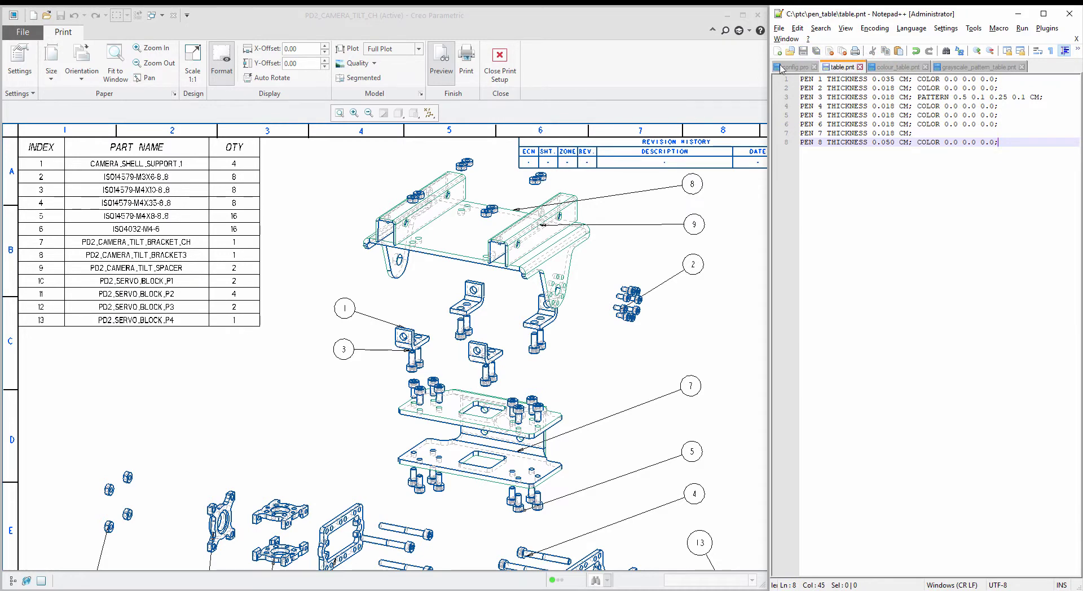
left_click(439, 68)
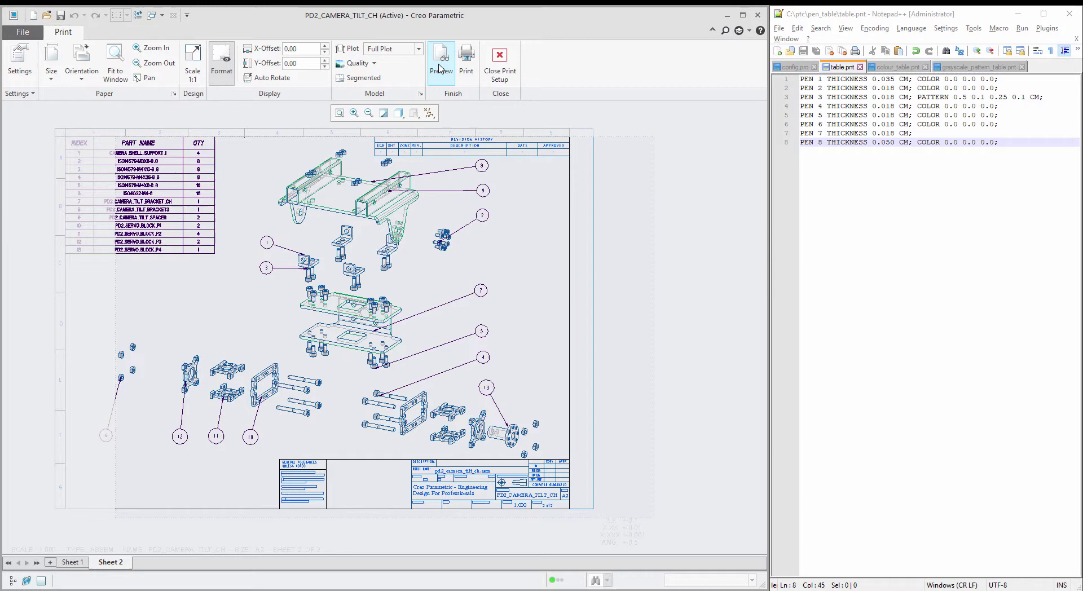
left_click(439, 69)
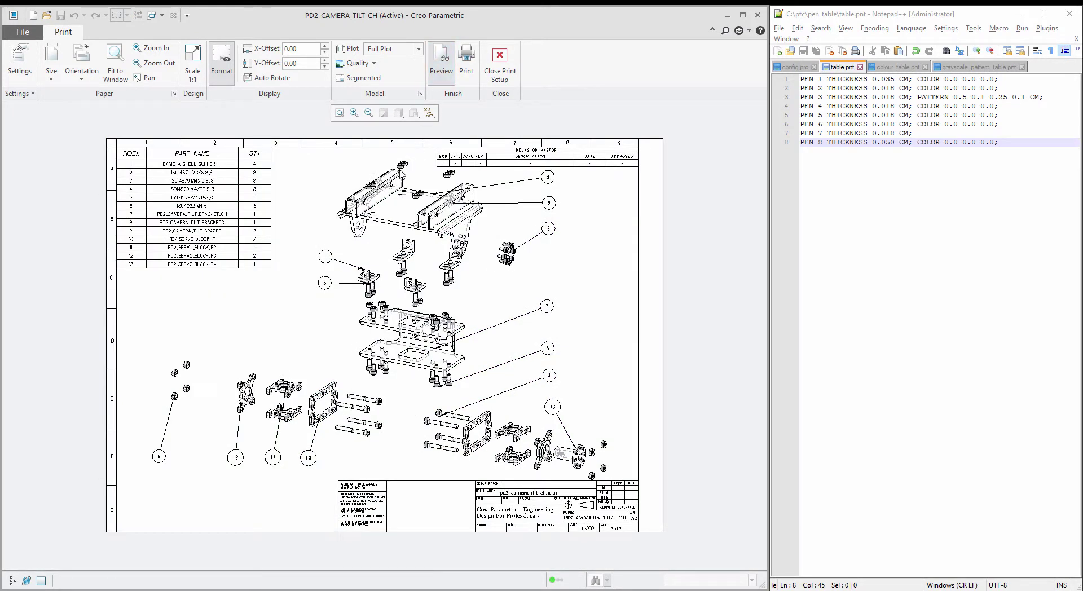
scroll(402, 173, "up", 2)
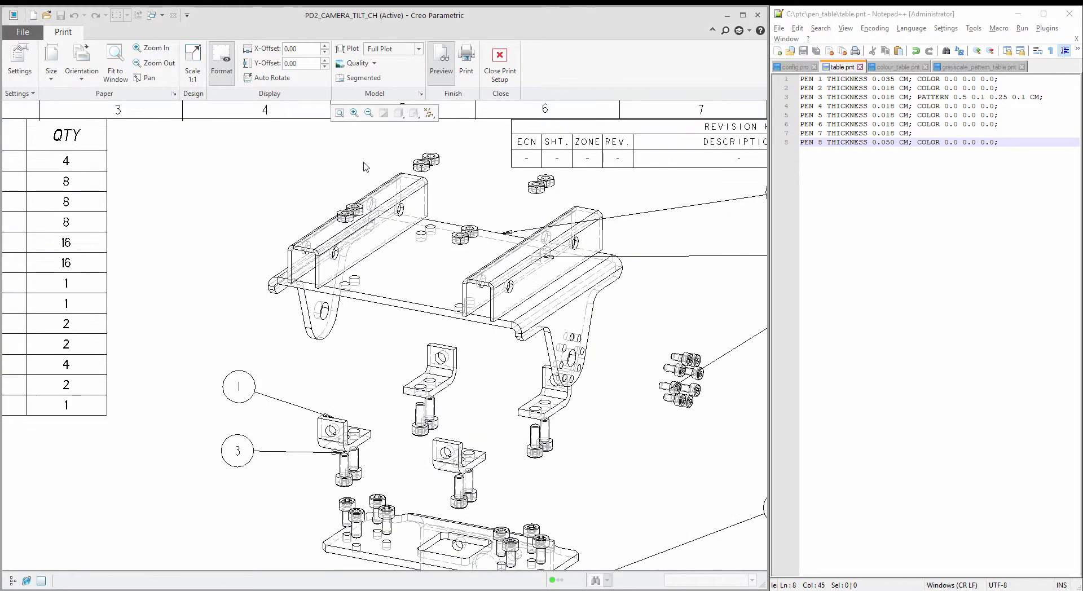
scroll(365, 167, "up", 2)
scroll(558, 355, "up", 4)
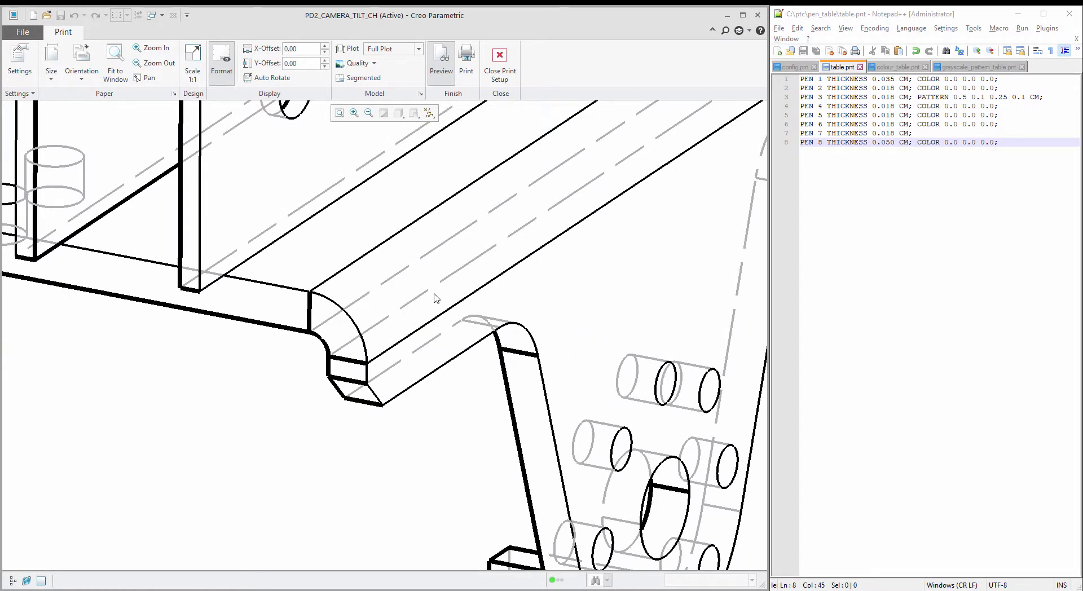
scroll(417, 305, "up", 1)
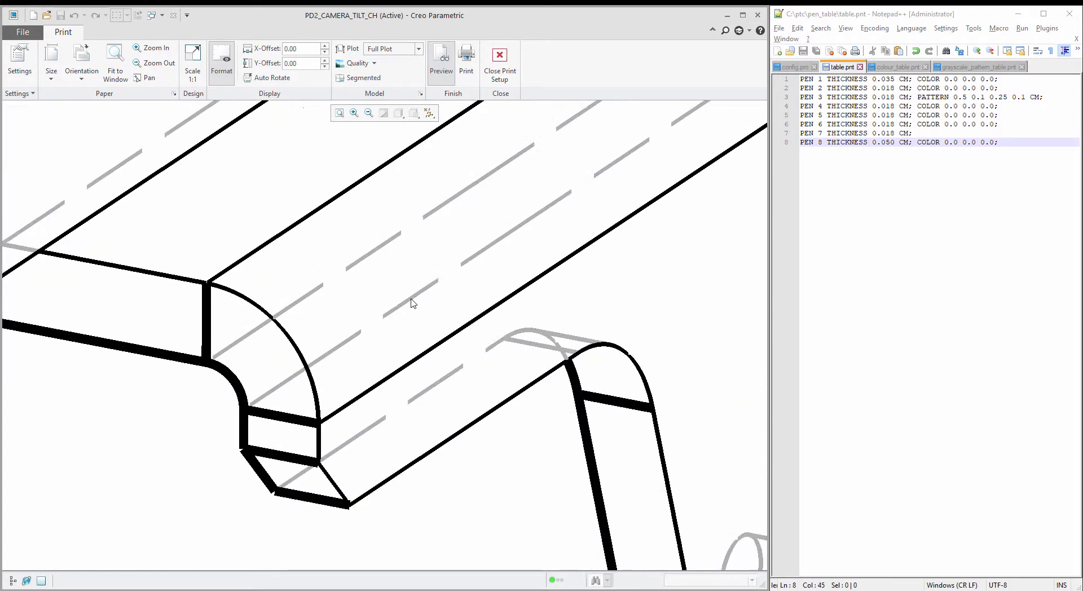
scroll(417, 299, "down", 3)
scroll(425, 350, "down", 3)
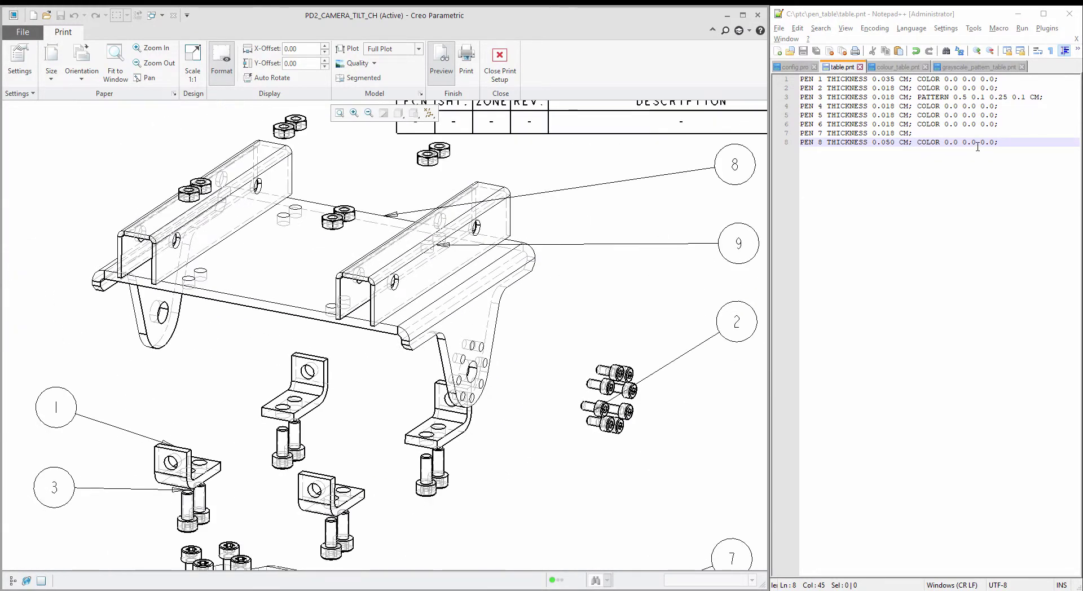
left_click_drag(1006, 88, 923, 73)
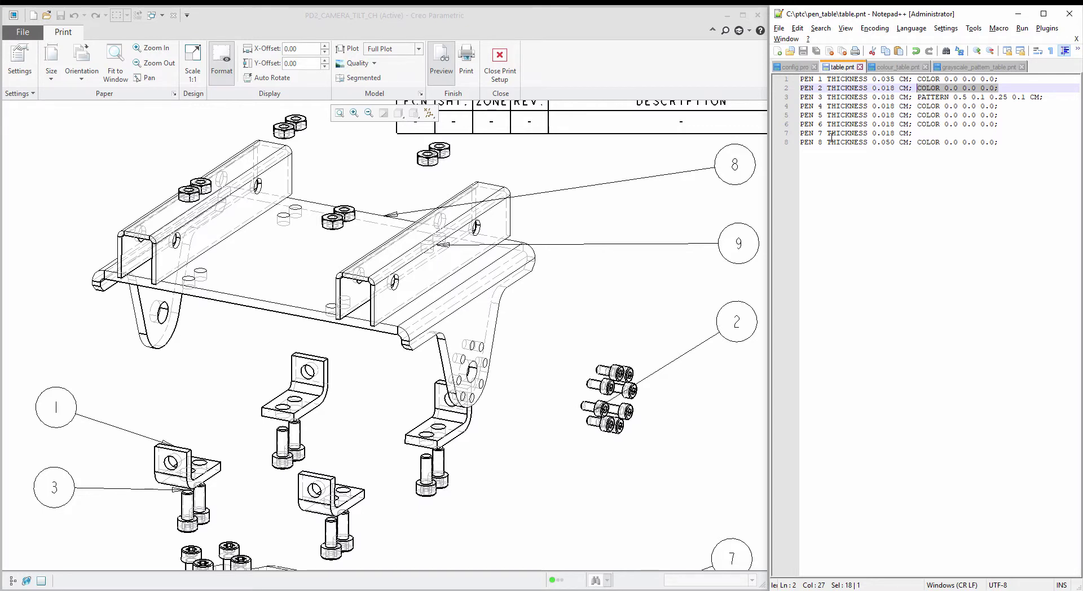
Change pen 3's first PATTERN value in table.pnt from 0.5 to 2.0.
left_click(979, 97)
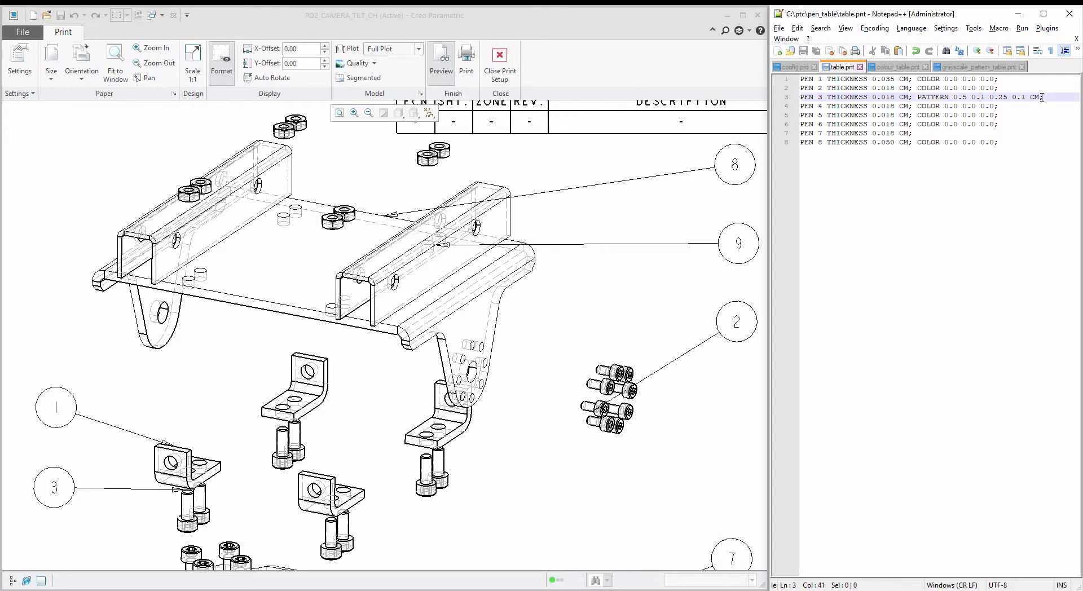
left_click_drag(1042, 97, 918, 97)
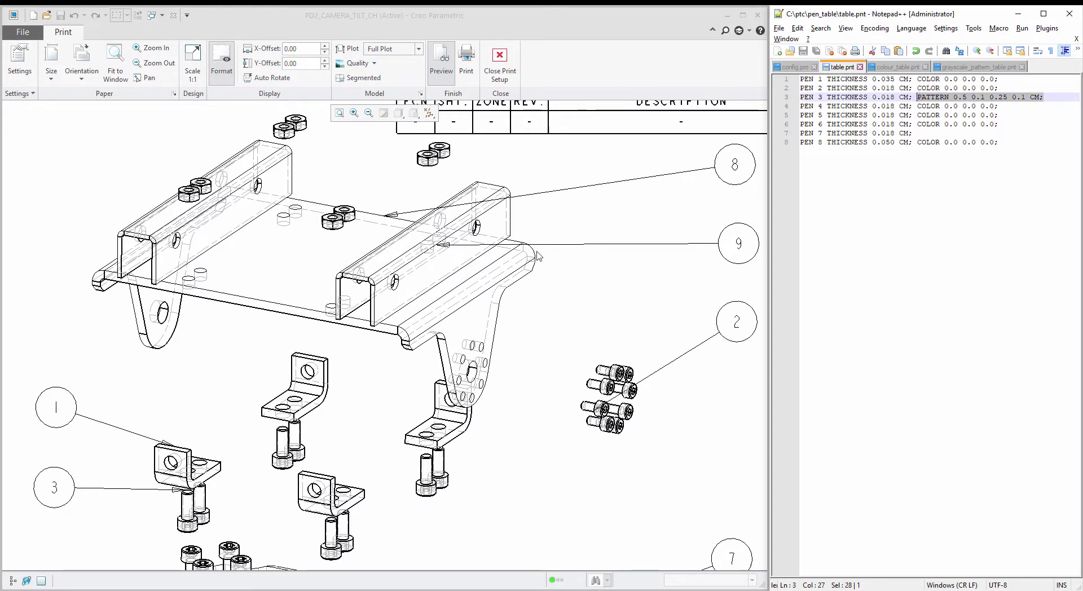
scroll(418, 324, "up", 2)
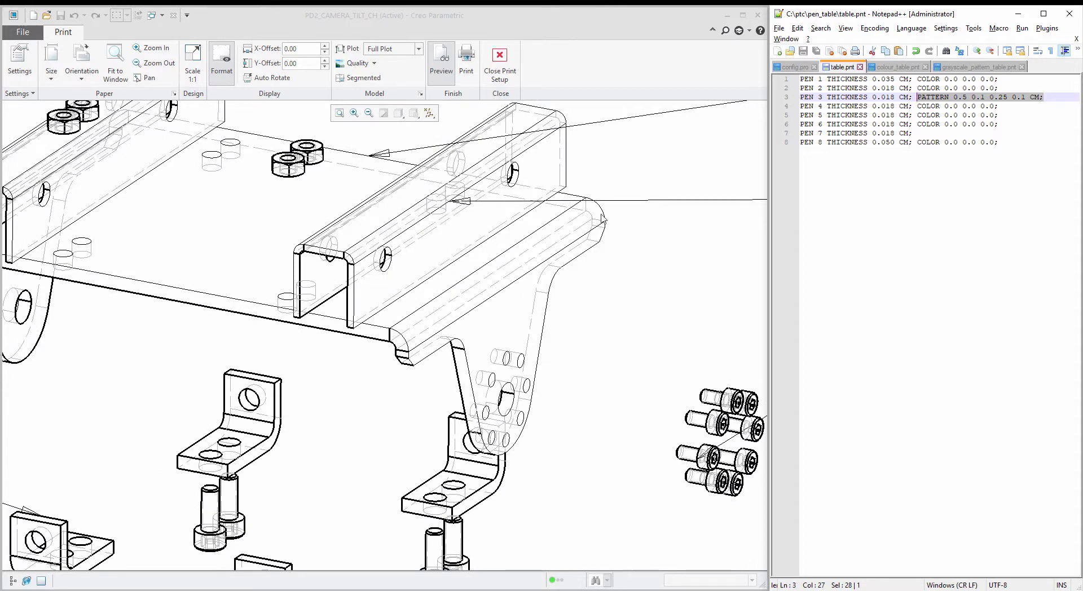
left_click(953, 97)
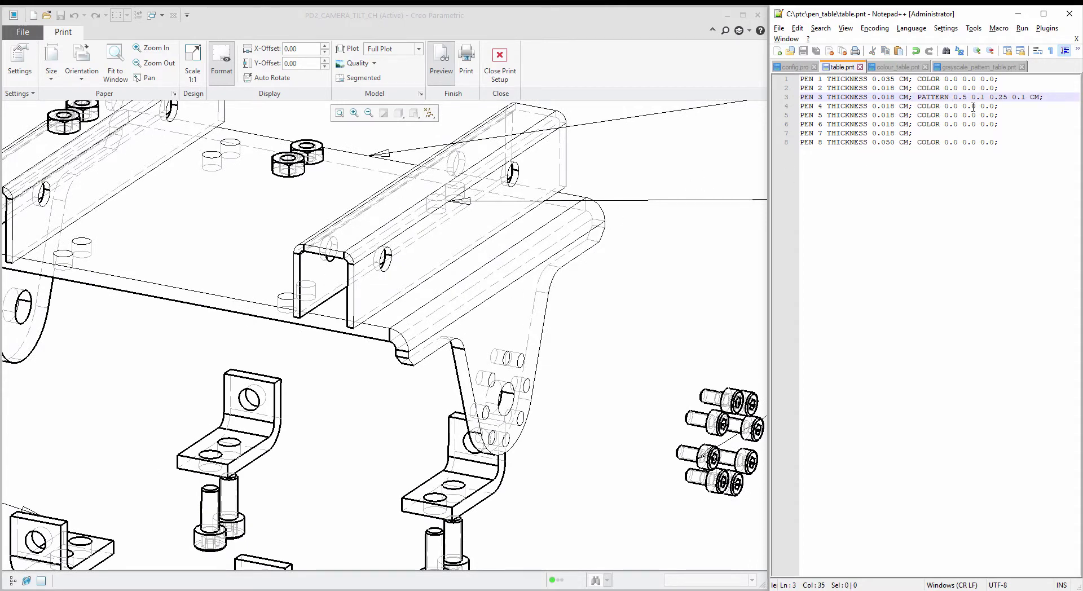
key("Delete")
key("Delete")
key("Delete")
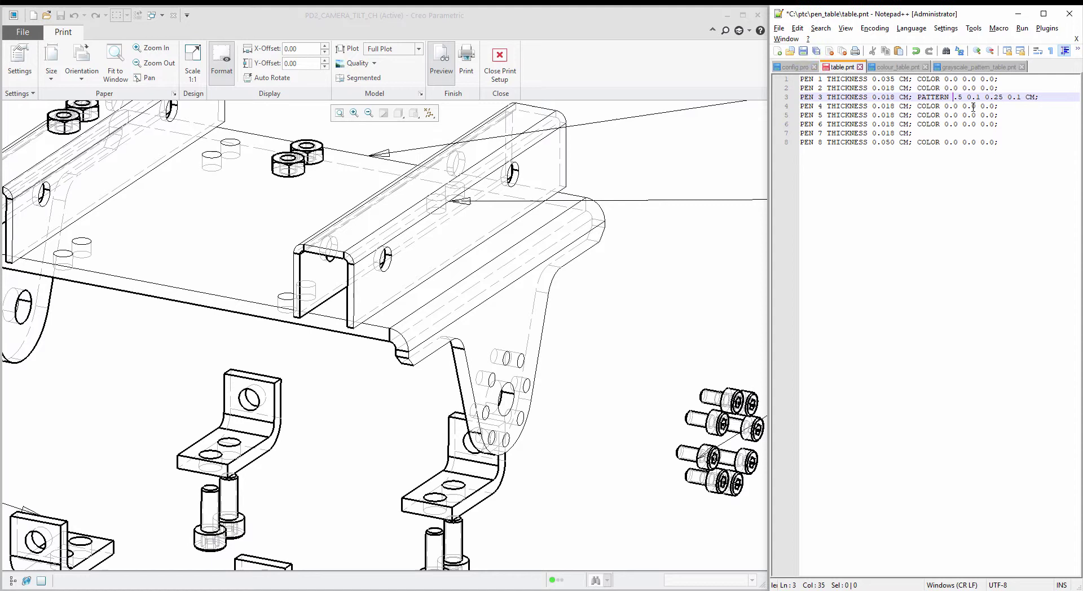
type("2.0")
left_click(980, 98)
Save table.pnt and regenerate Creo's print preview with the new dash pattern.
left_click(803, 52)
left_click(438, 65)
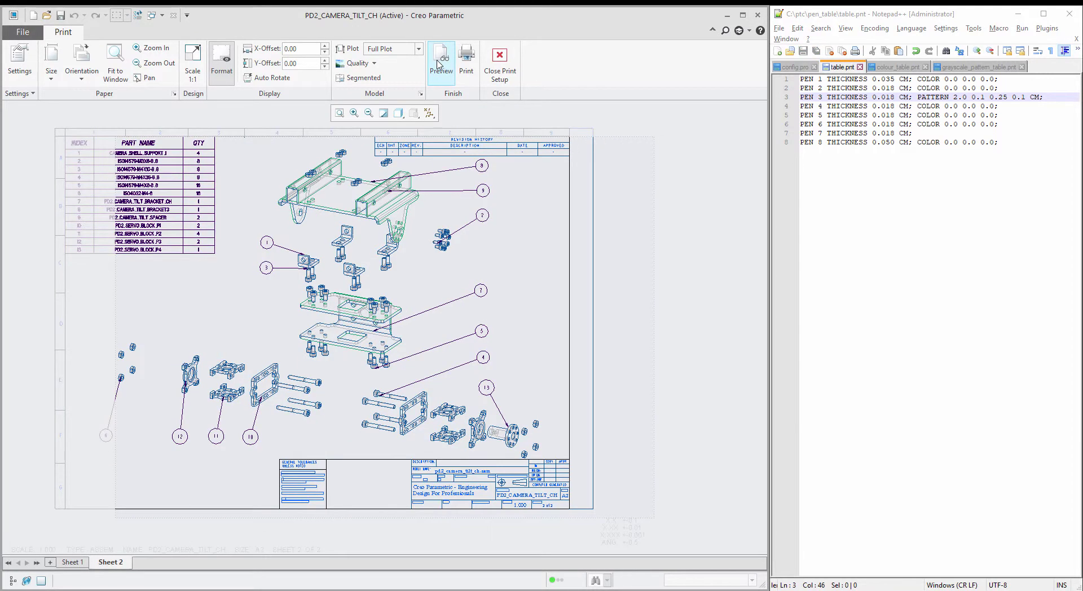
left_click(438, 64)
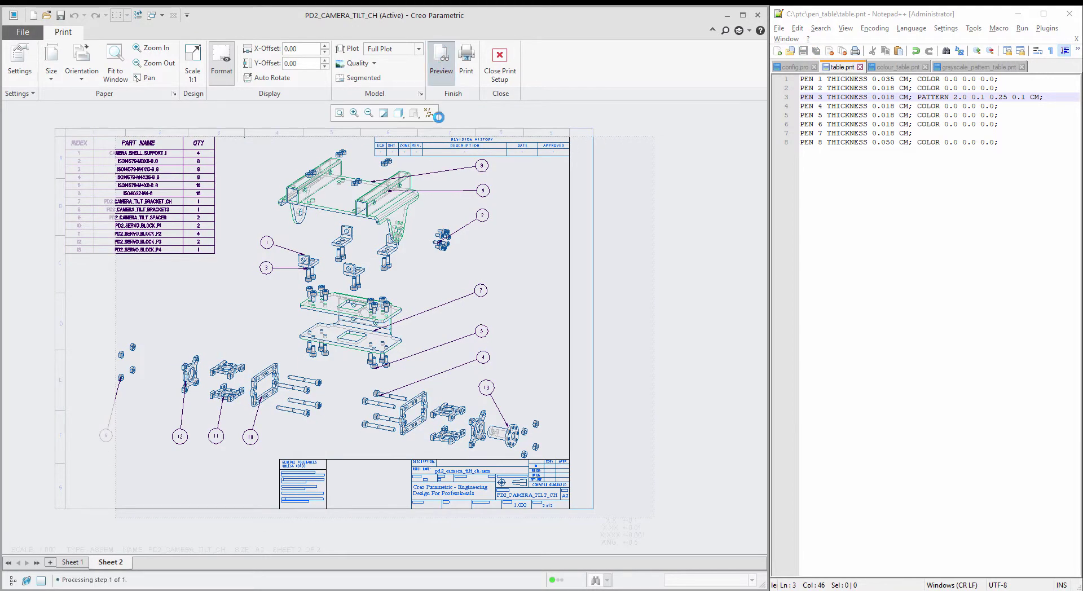
scroll(477, 233, "up", 5)
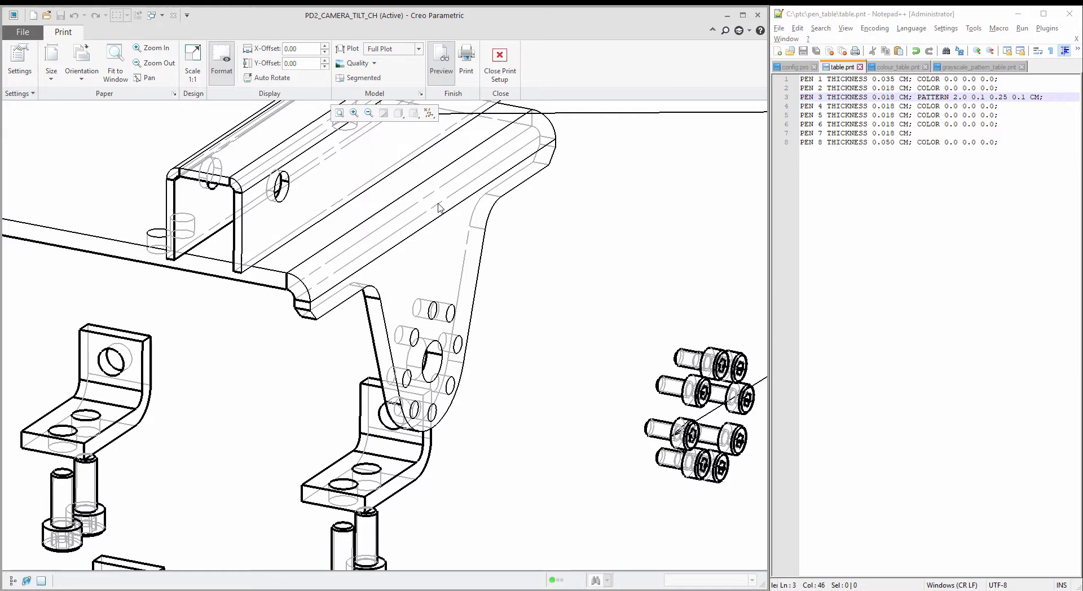
Reload PTC Help Center in Chrome and go through the pen-mapping pages to Example: table.pnt File.
key("alt+Tab")
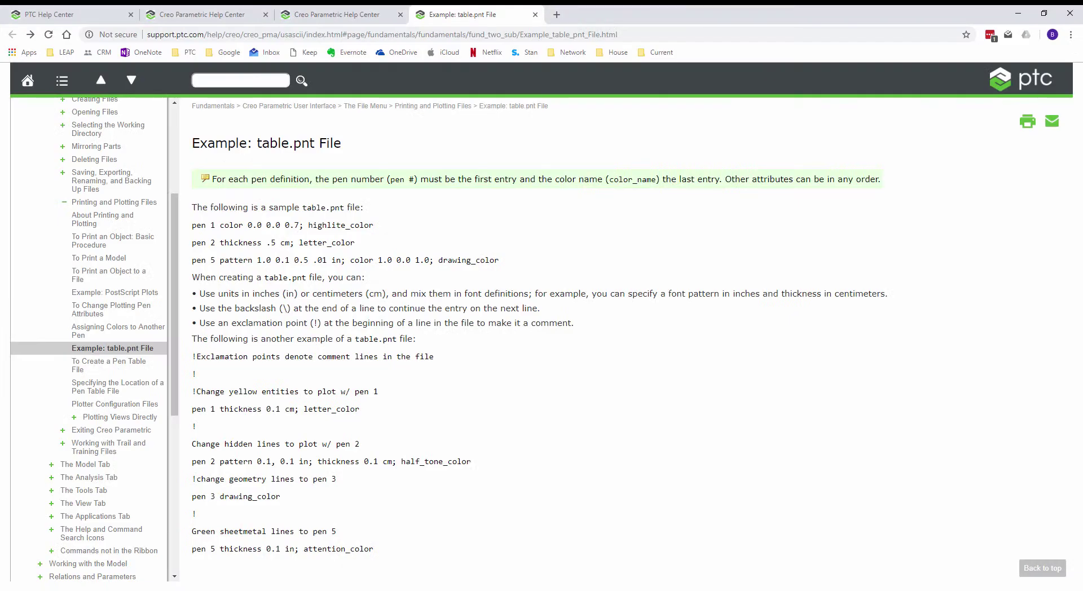
left_click(74, 14)
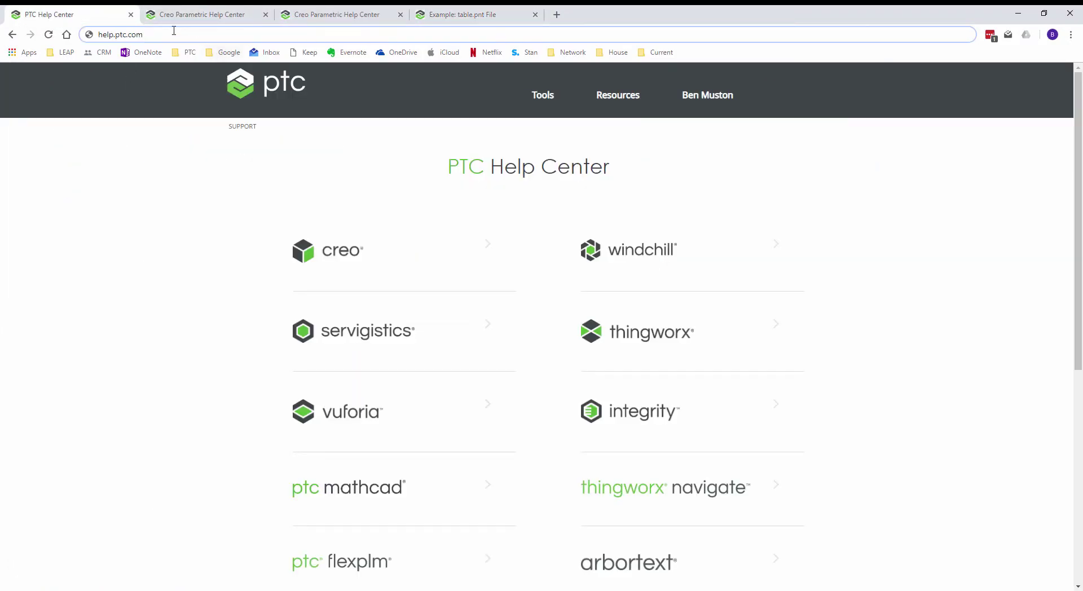
key("Return")
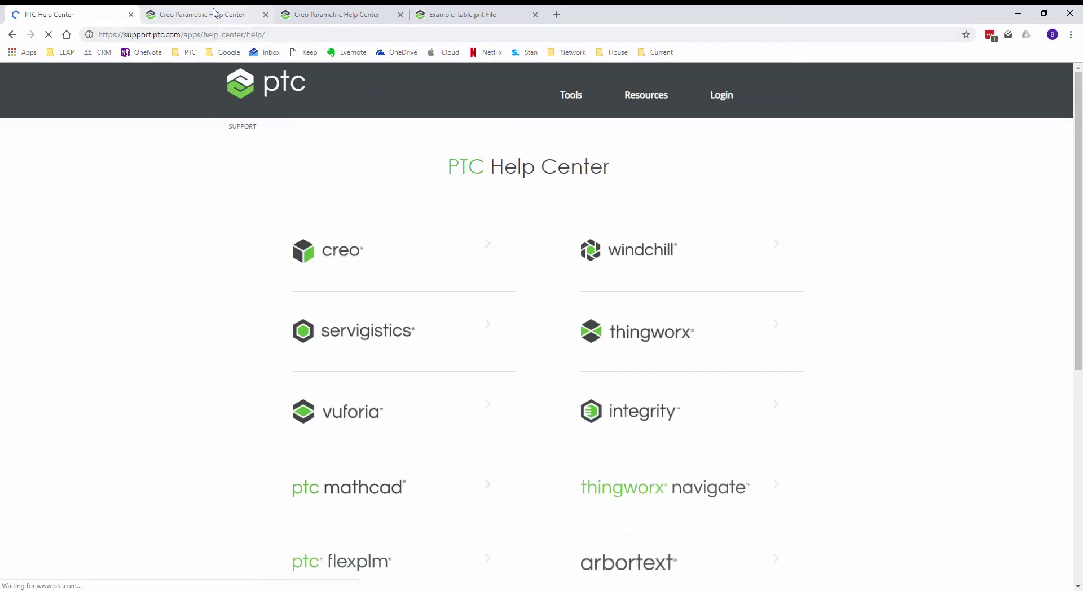
left_click(208, 16)
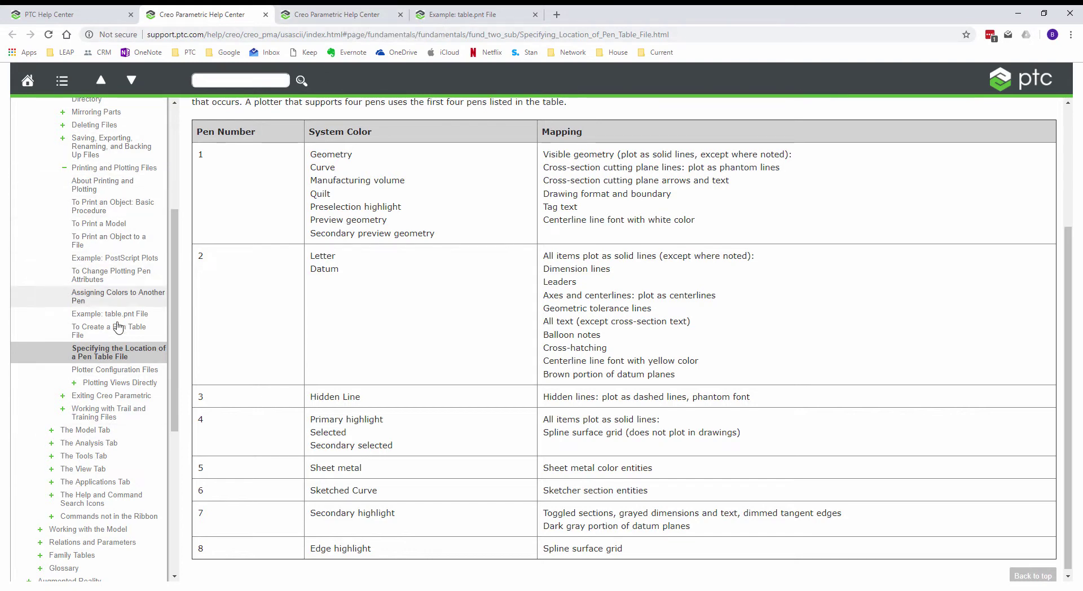
left_click(357, 15)
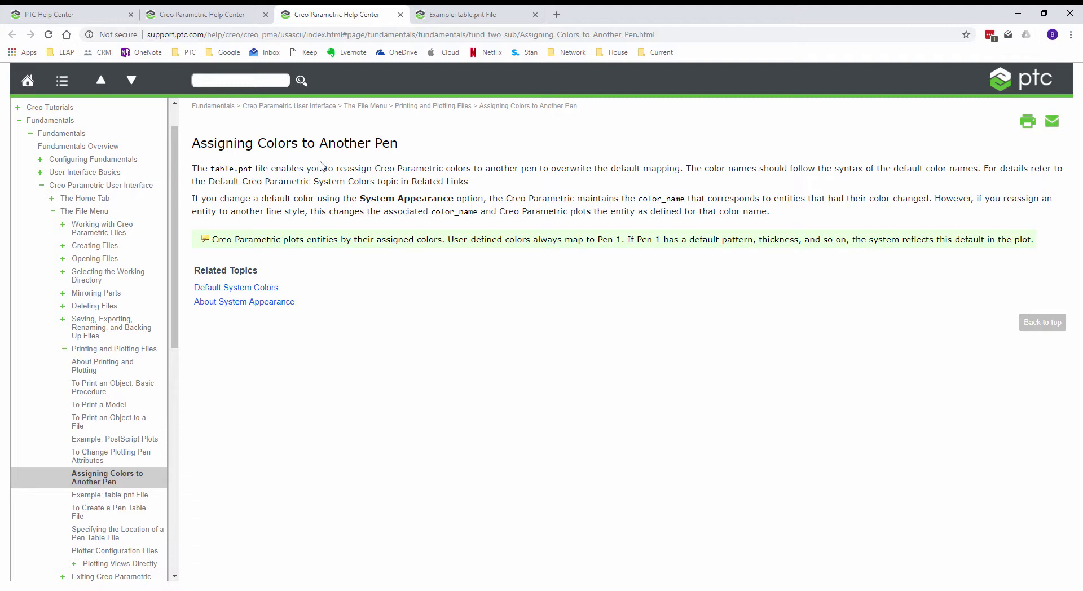
left_click(473, 22)
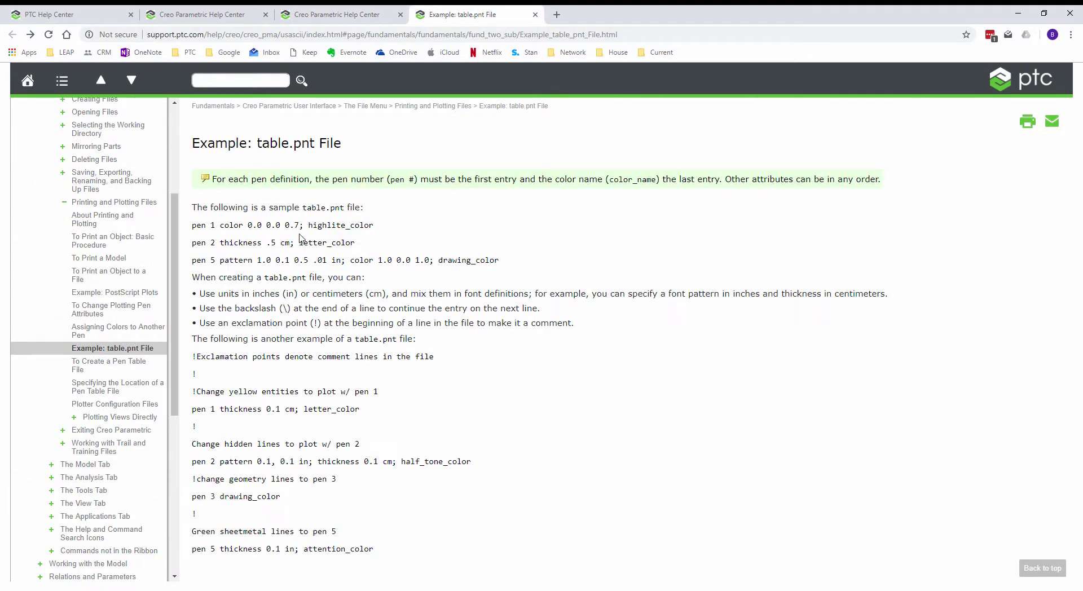